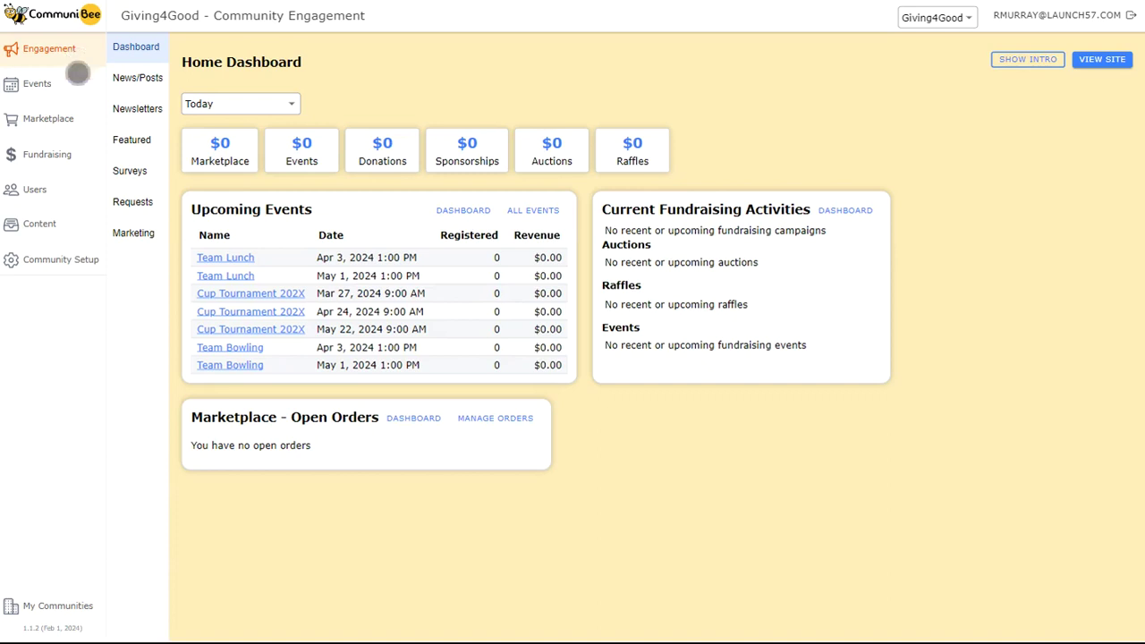
Step: Open the Community sponsor category from the fundraising sponsor categories for editing
left_click(72, 158)
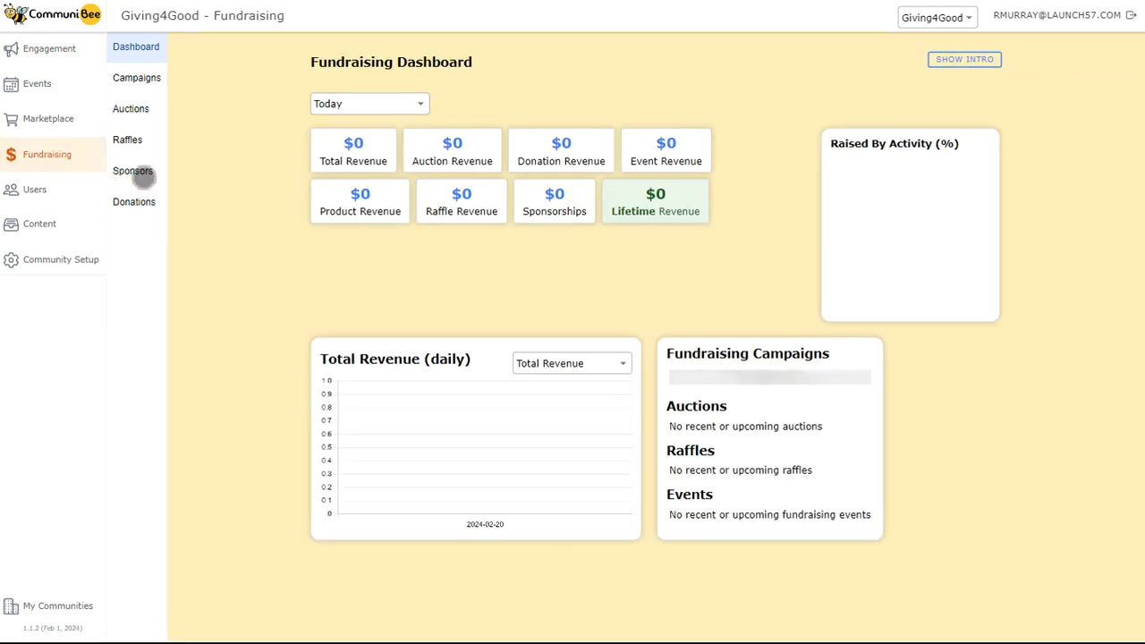
left_click(143, 174)
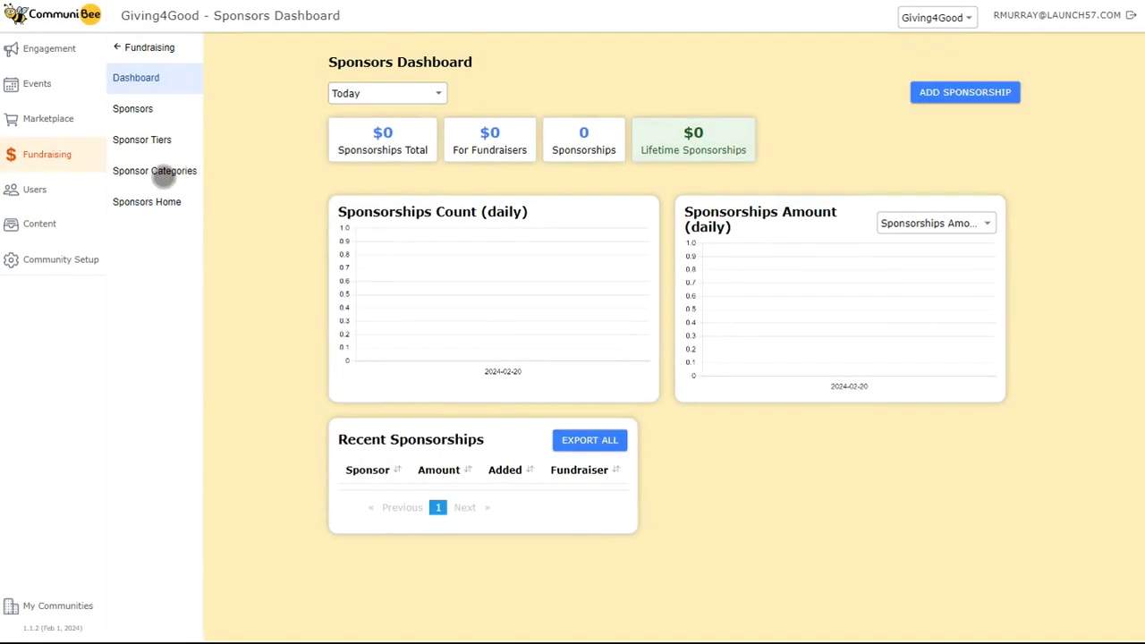
left_click(164, 176)
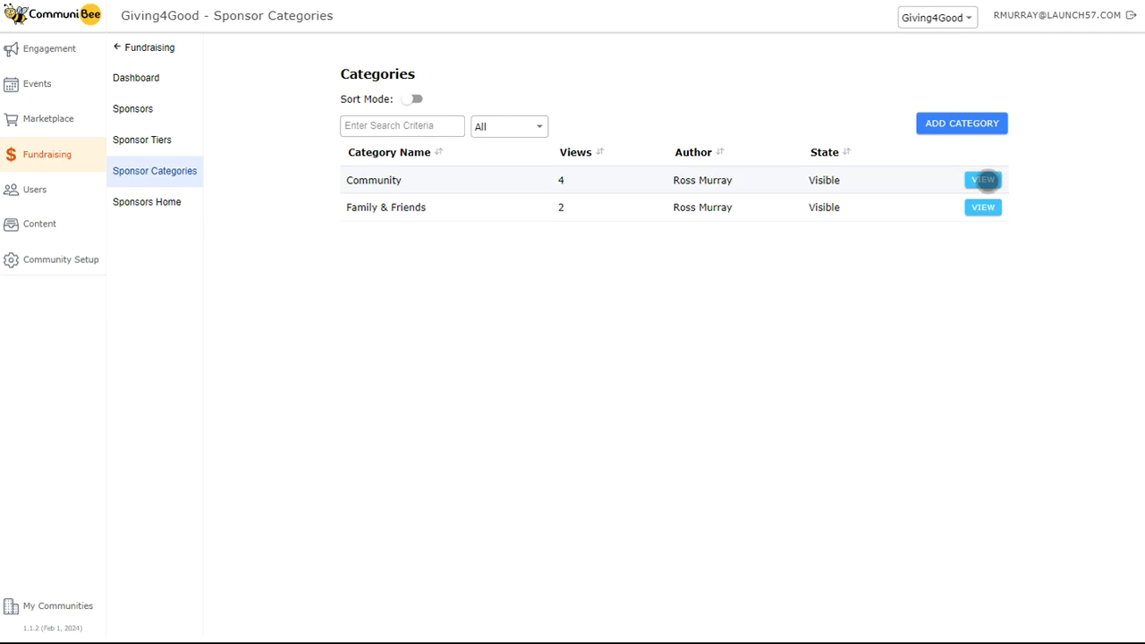
left_click(984, 180)
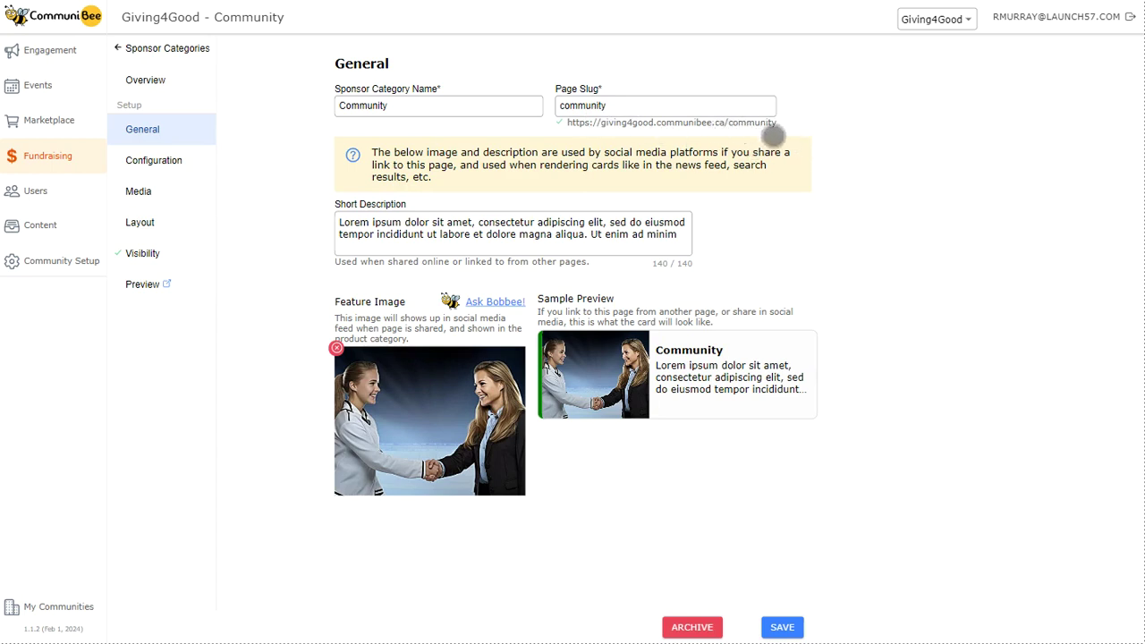
Step: Replace the feature image through Ask Bobbee and set the short description to "Check out the amazing sponsors who continue to make our community a better place!"
left_click(774, 112)
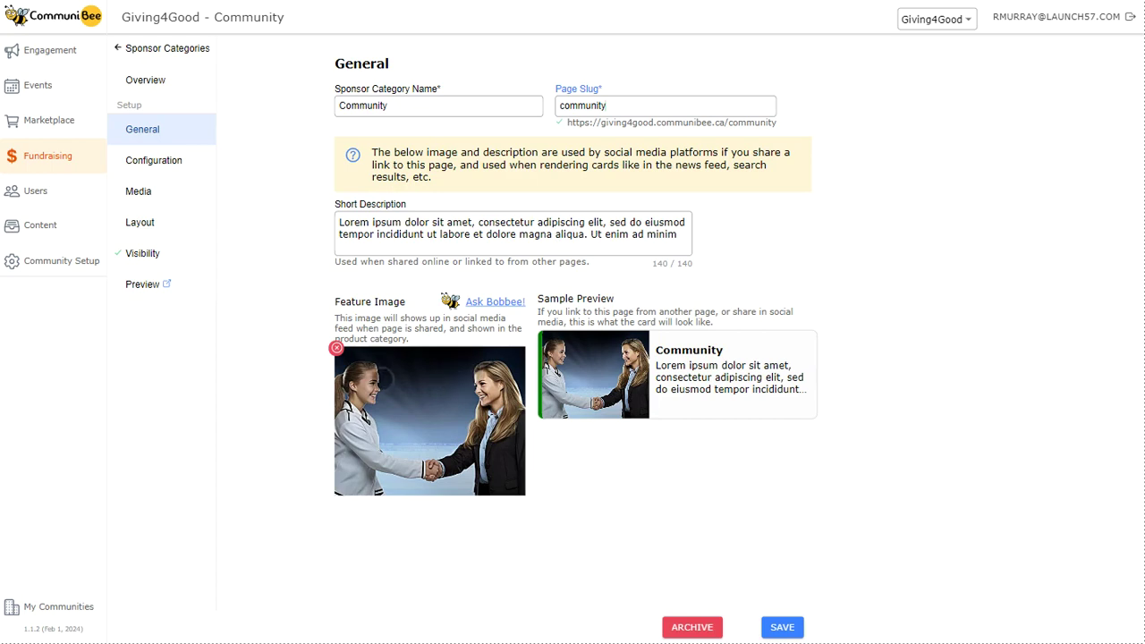
left_click(336, 349)
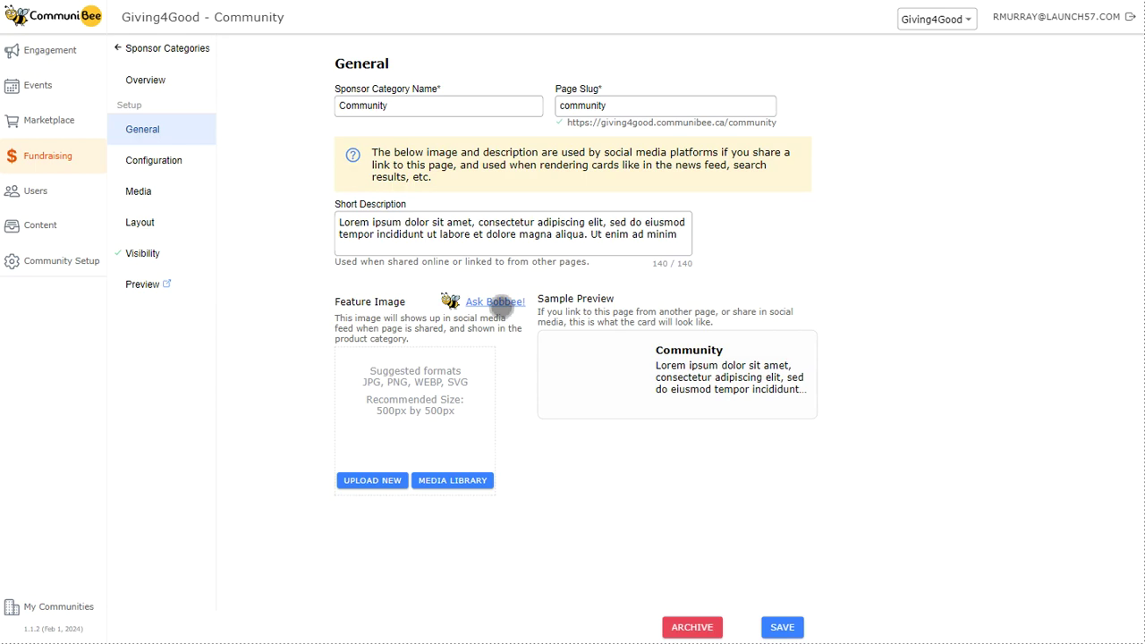
left_click(494, 301)
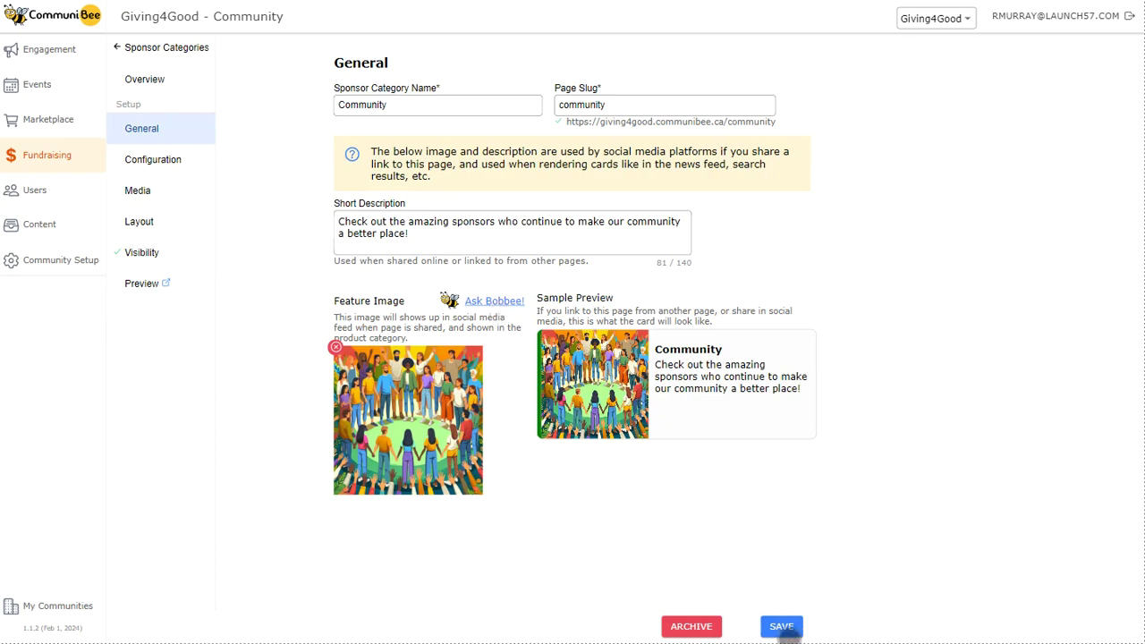
Step: Set the Community category's parent sponsor category to Family & Friends and check its nesting in the public site's sponsor menu
left_click(213, 165)
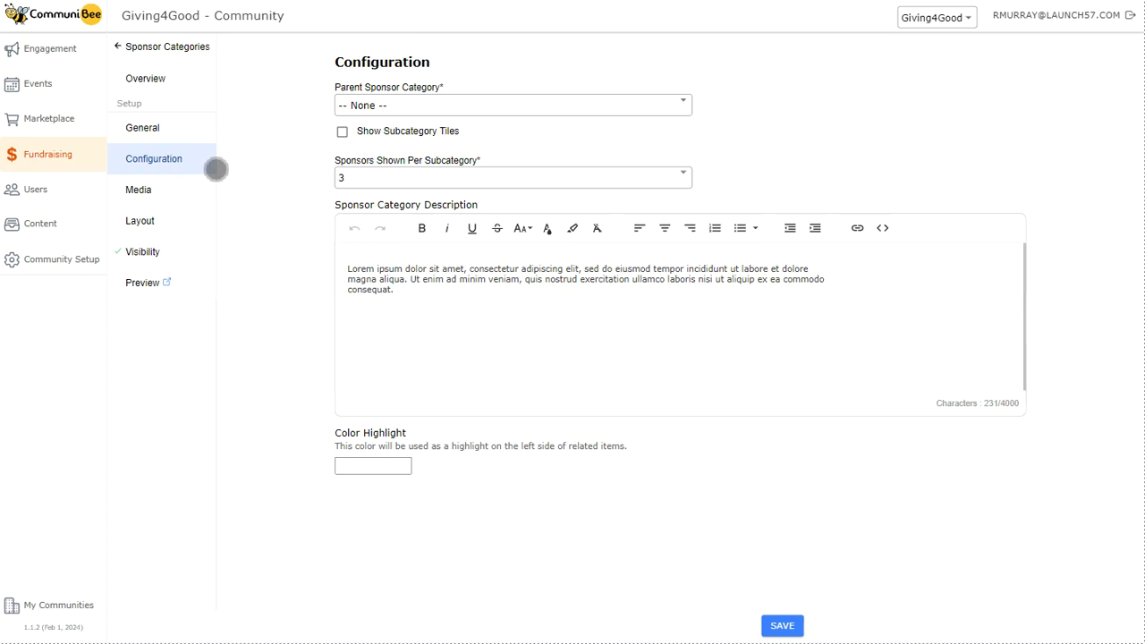
left_click(398, 107)
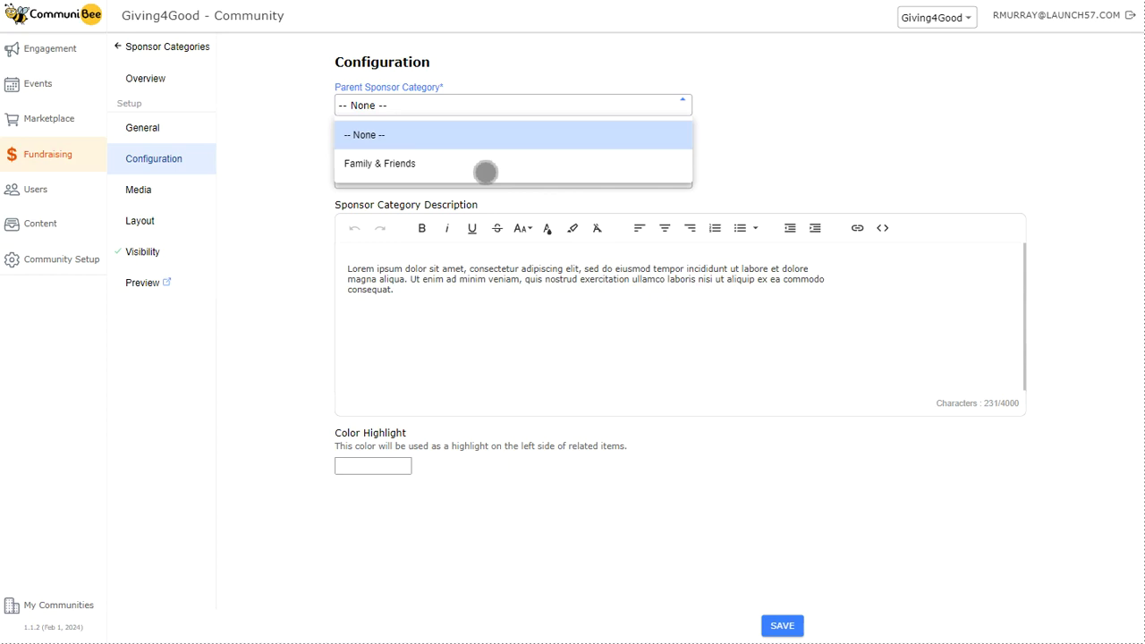
left_click(403, 165)
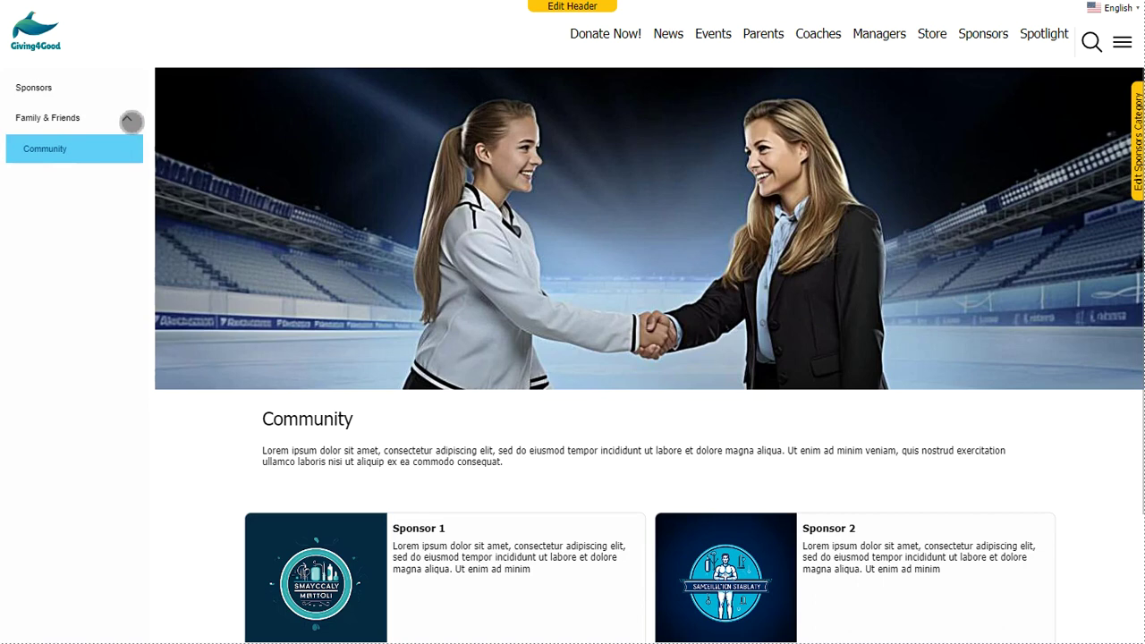
left_click(130, 121)
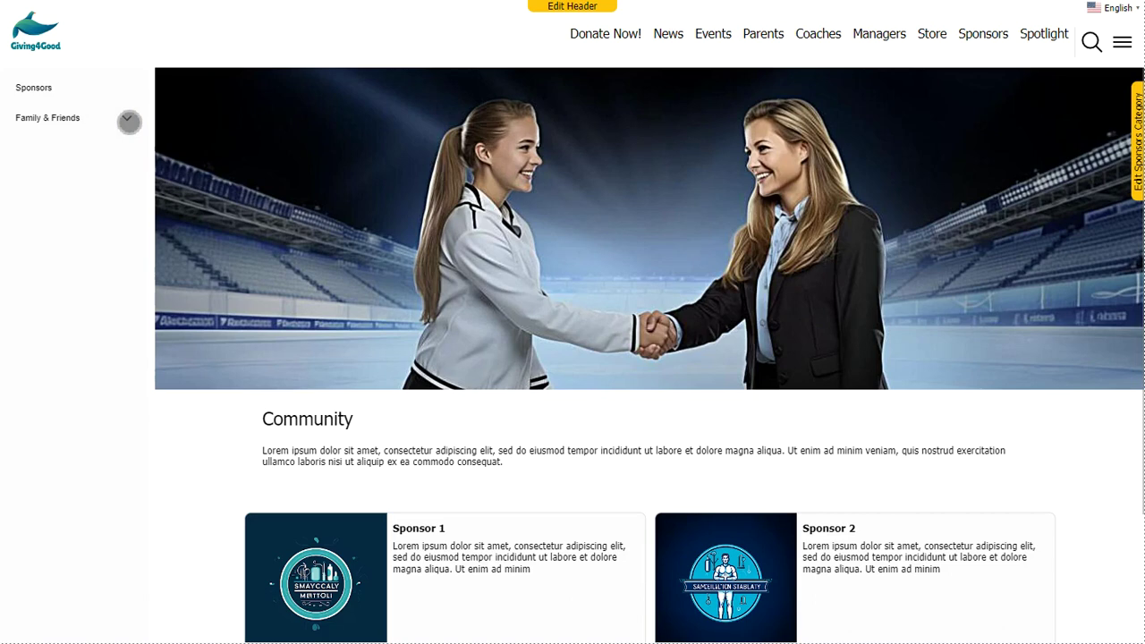
left_click(128, 122)
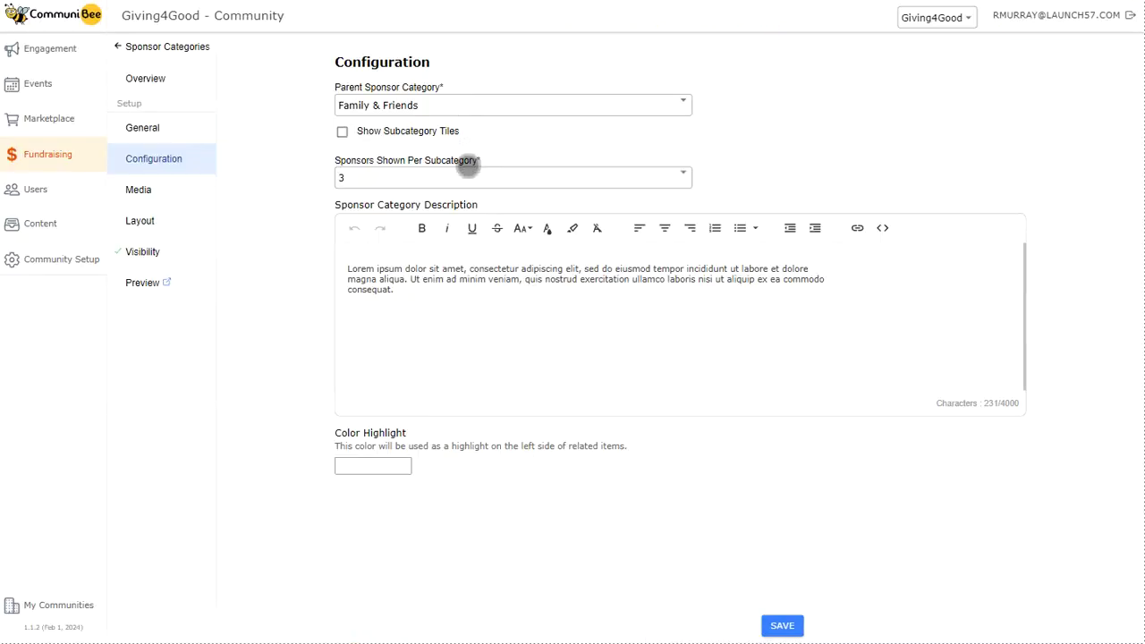
Step: Set the Community category's parent sponsor category to None in its configuration
left_click(458, 106)
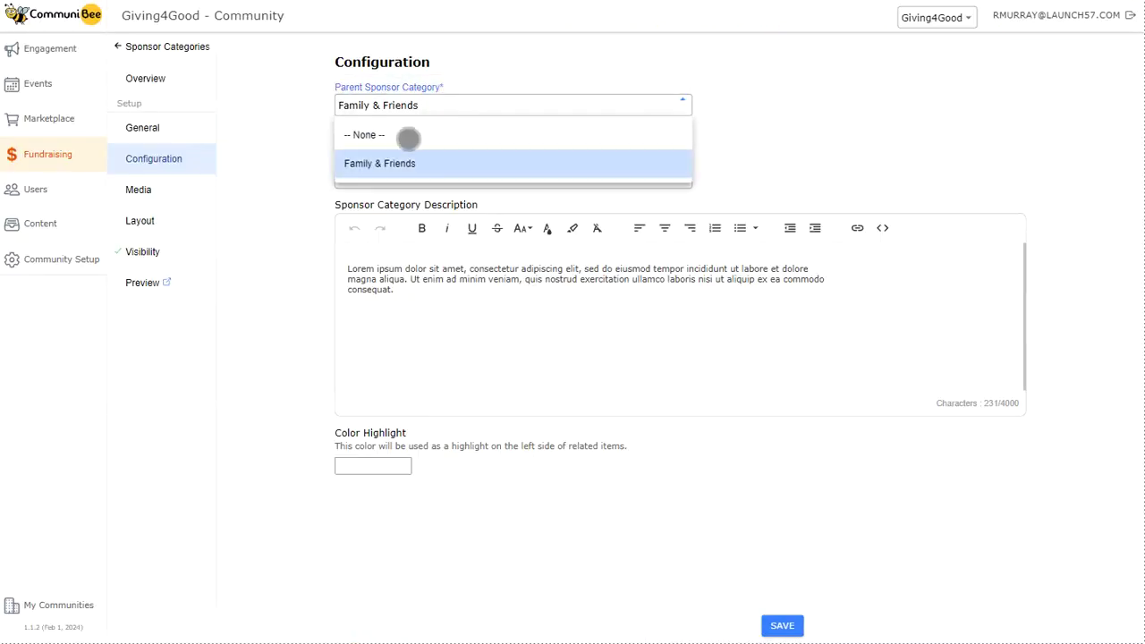
left_click(408, 136)
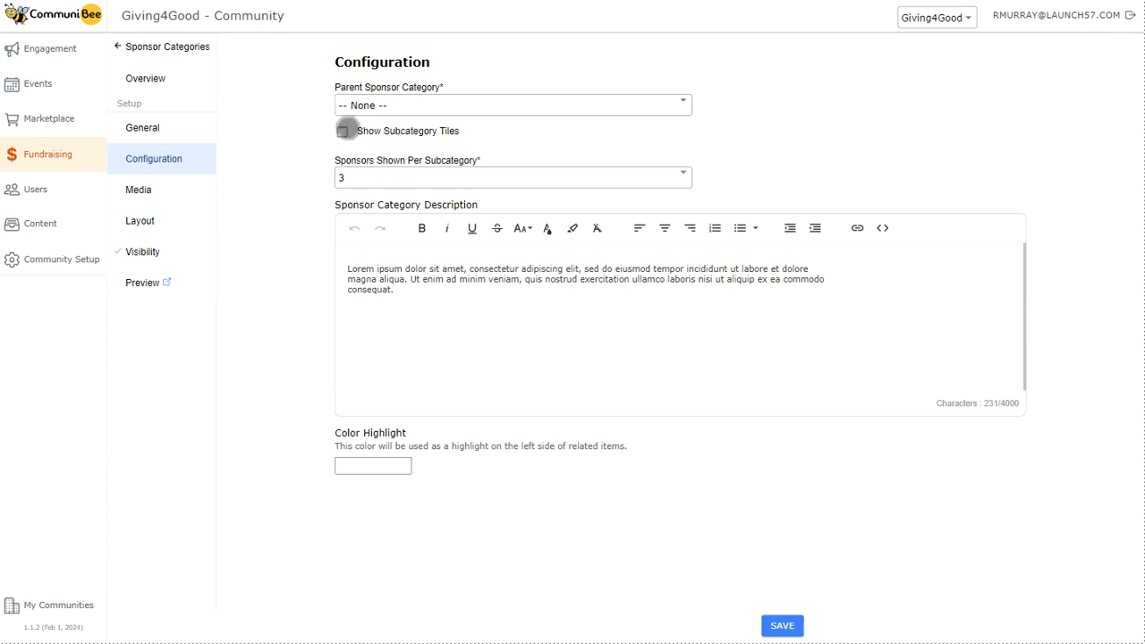
left_click(426, 113)
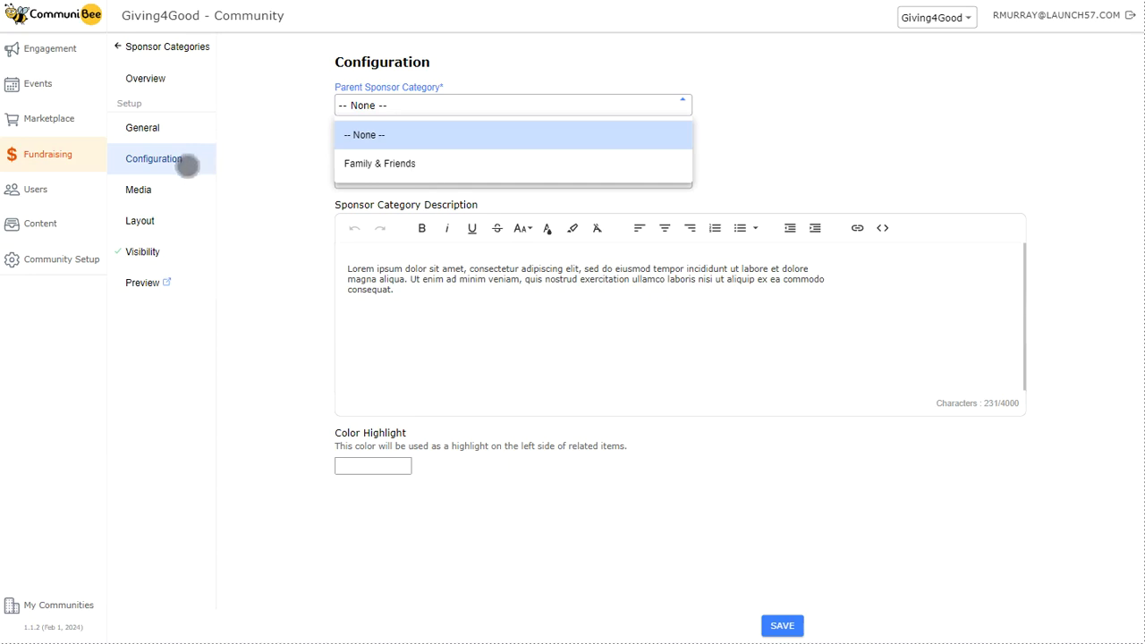
left_click(403, 133)
left_click(397, 133)
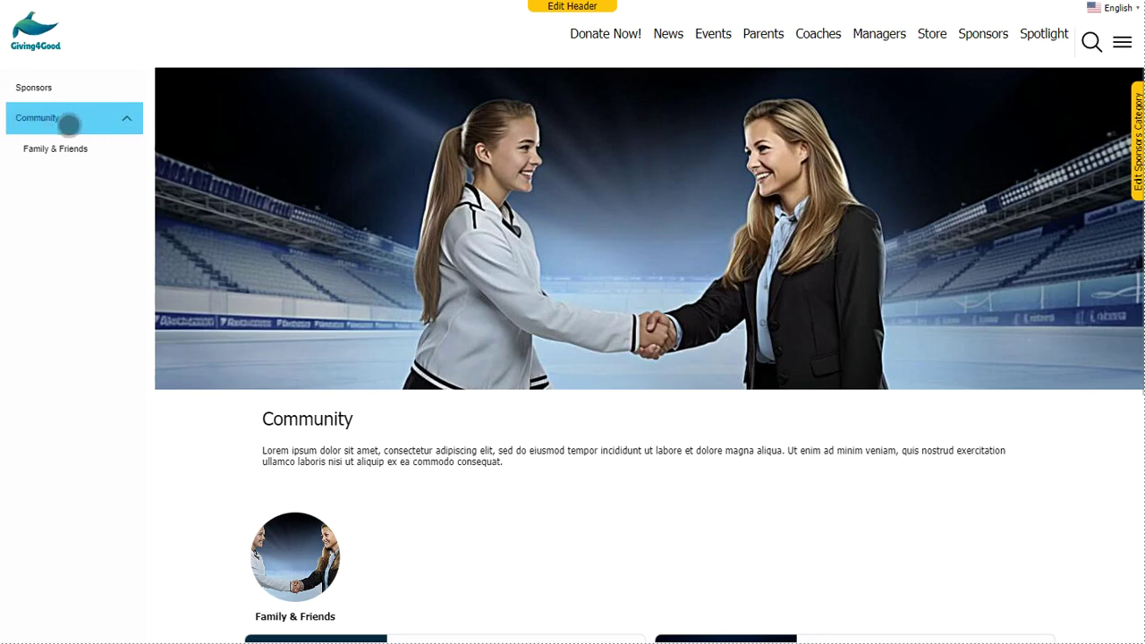
Step: Examine how the public Community page presents its Family & Friends subcategory in the menu, tiles and sponsor list, including the full list
left_click(131, 120)
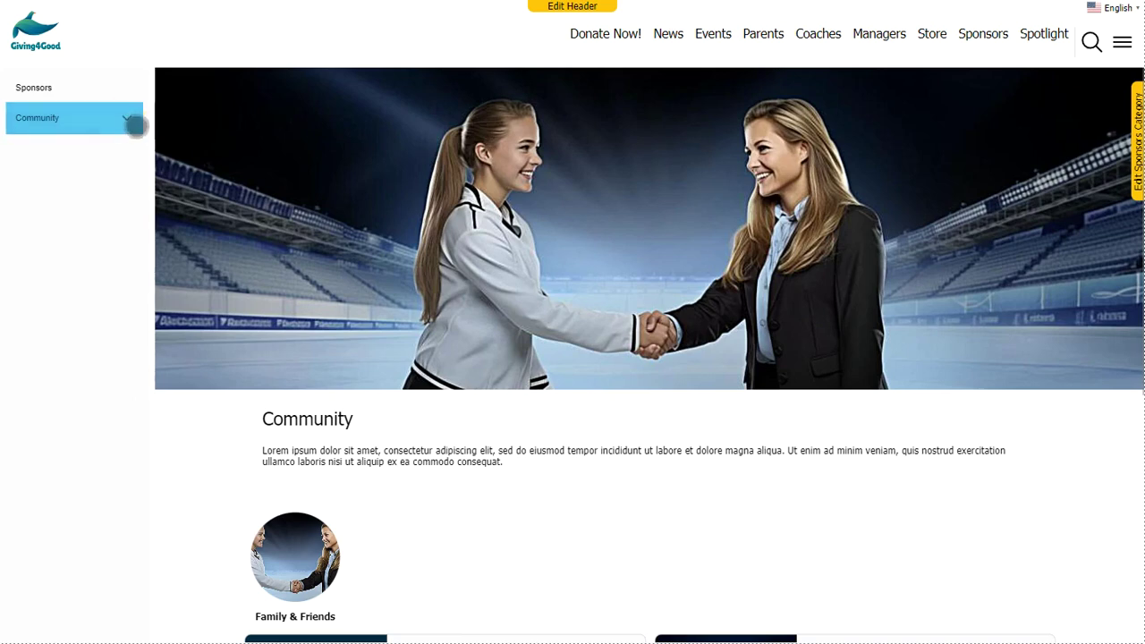
left_click(132, 122)
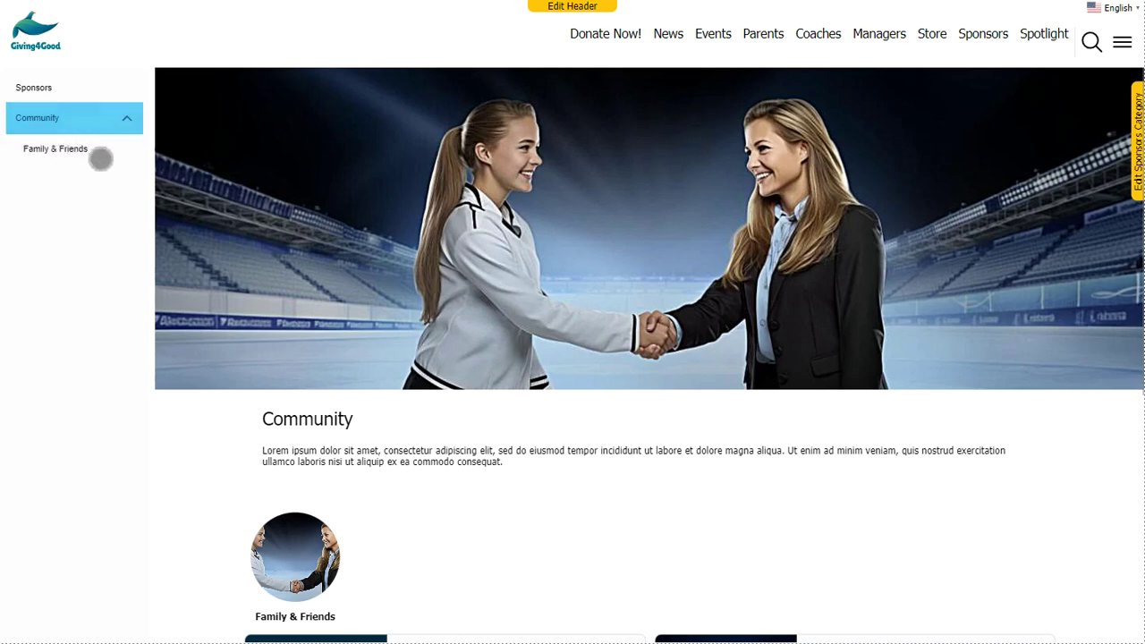
scroll(100, 159, "down", 2)
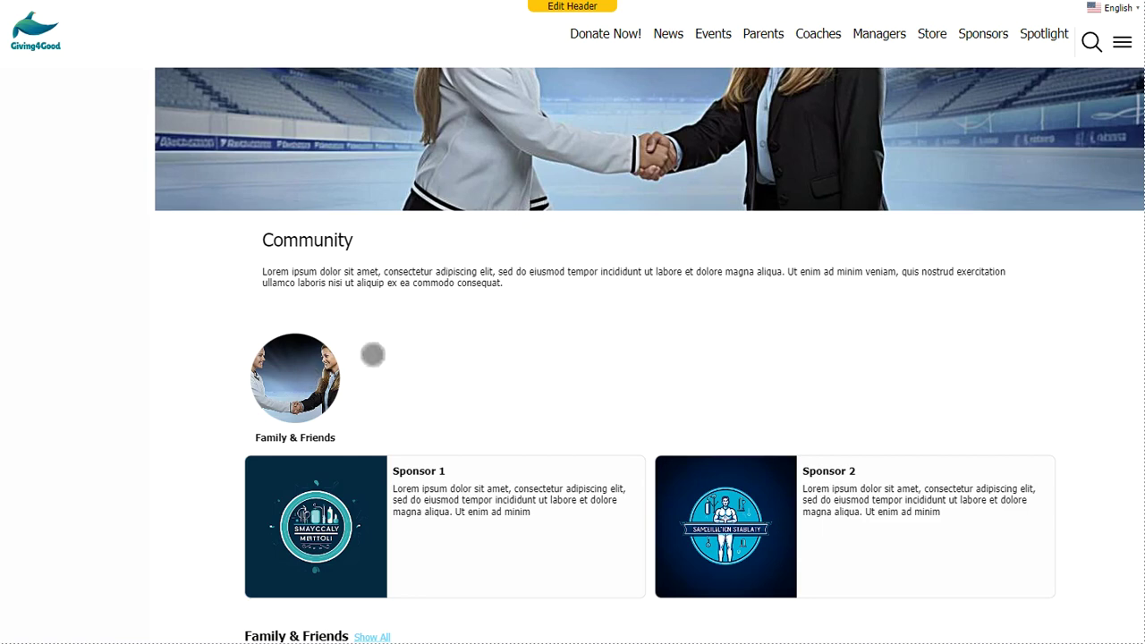
scroll(485, 330, "down", 3)
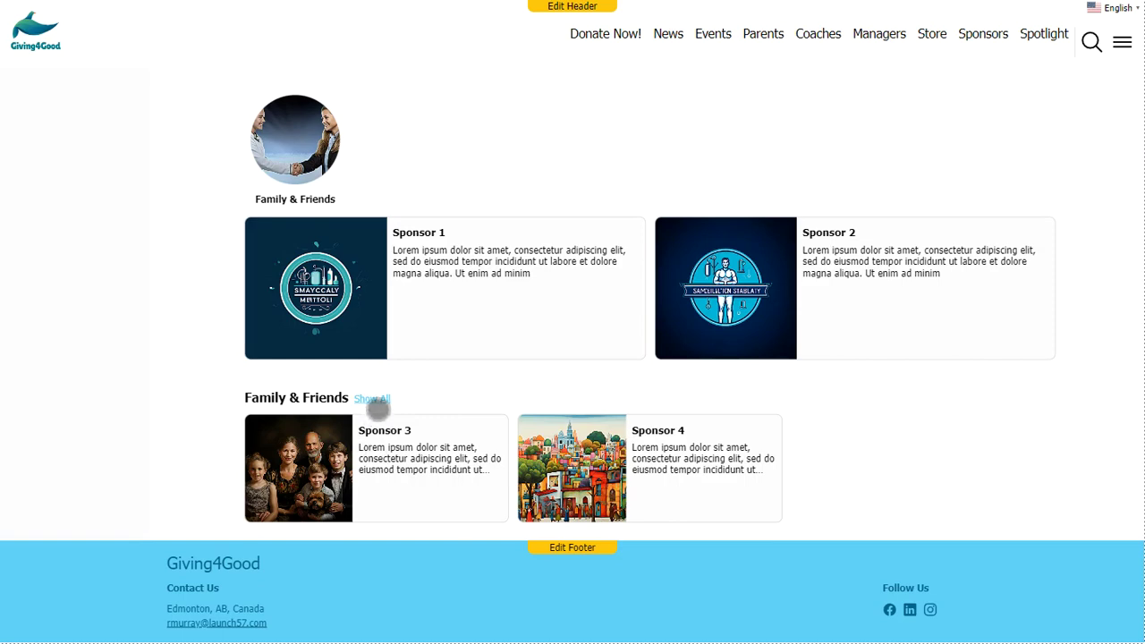
left_click(374, 401)
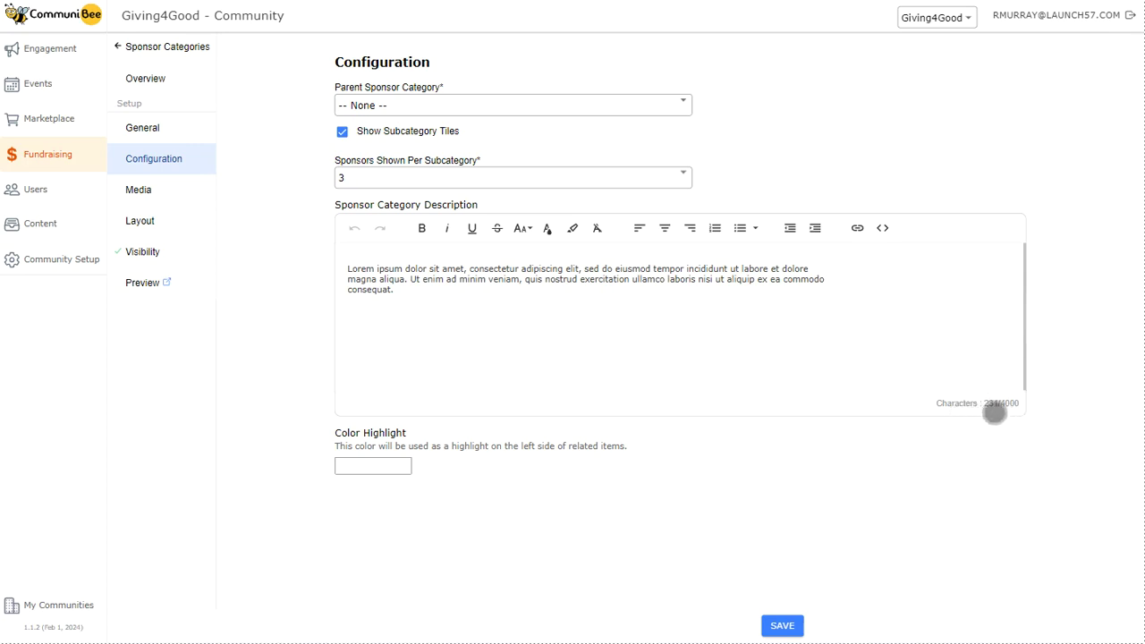
Step: Set a green colour highlight and rewrite the category description to thank sponsors and invite new Community sponsors to contact the office
left_click(397, 467)
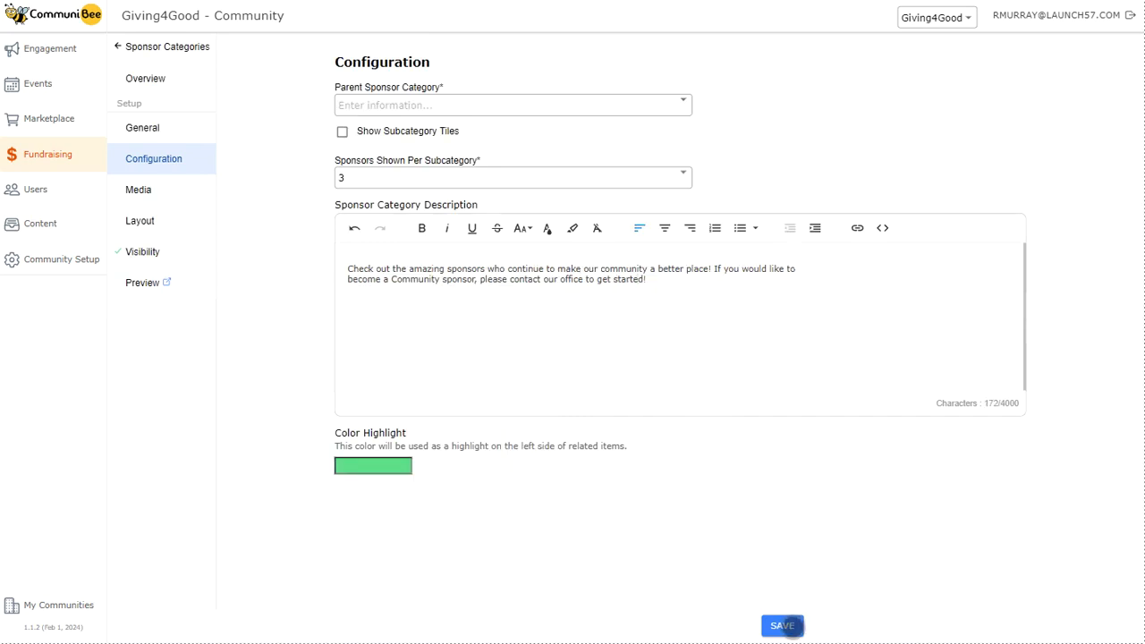
Step: Check the public Community page, replace its full-width banner image with the illustrated crowd picture, and save the media settings
left_click(184, 196)
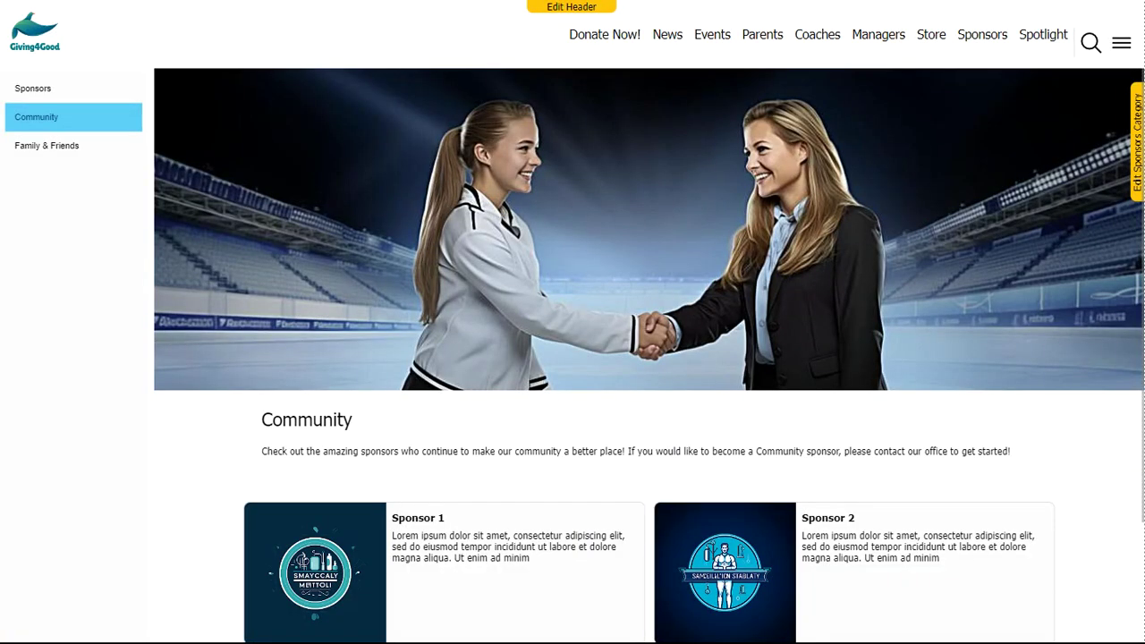
scroll(636, 372, "down", 2)
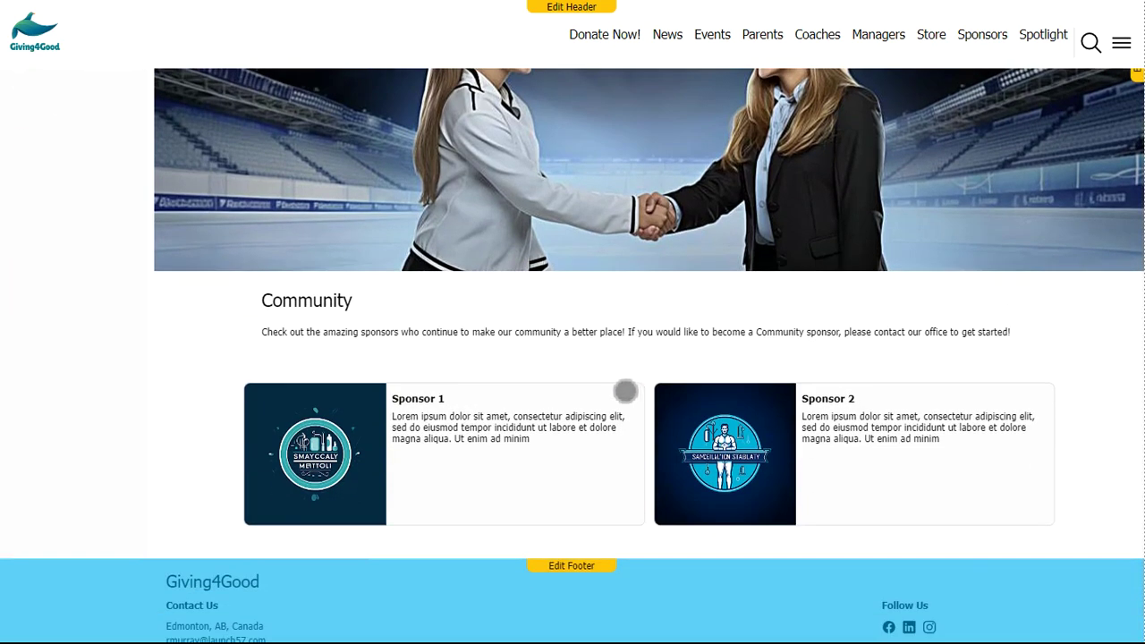
scroll(625, 391, "up", 2)
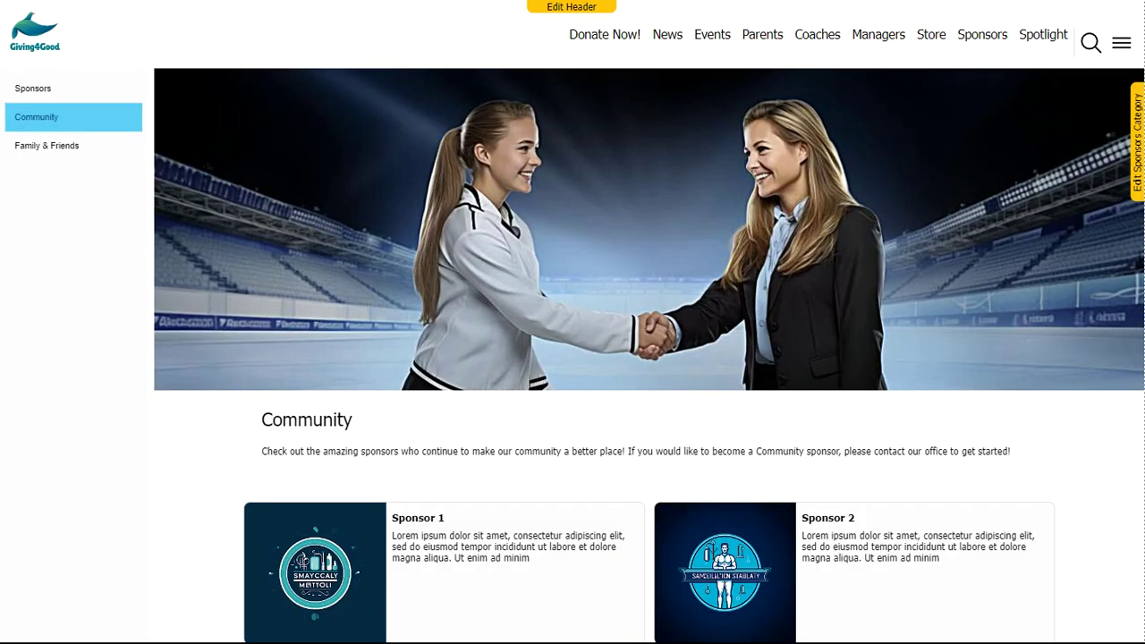
key("ctrl+w")
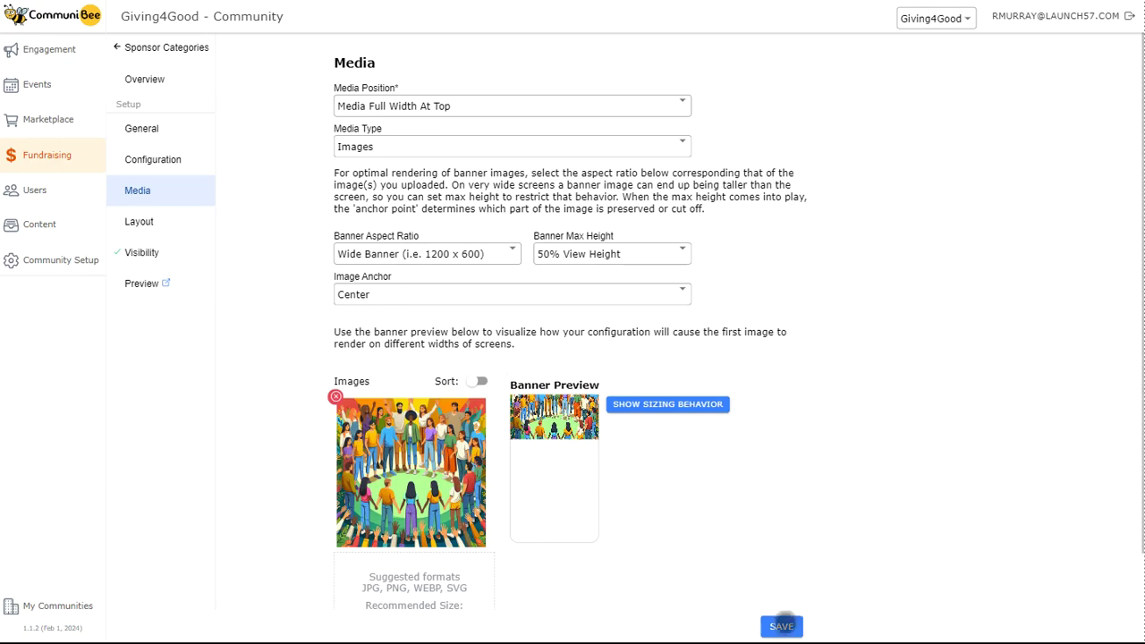
left_click(781, 626)
Step: Review the Community page layout and the individual page blocks available to add at its end
left_click(197, 234)
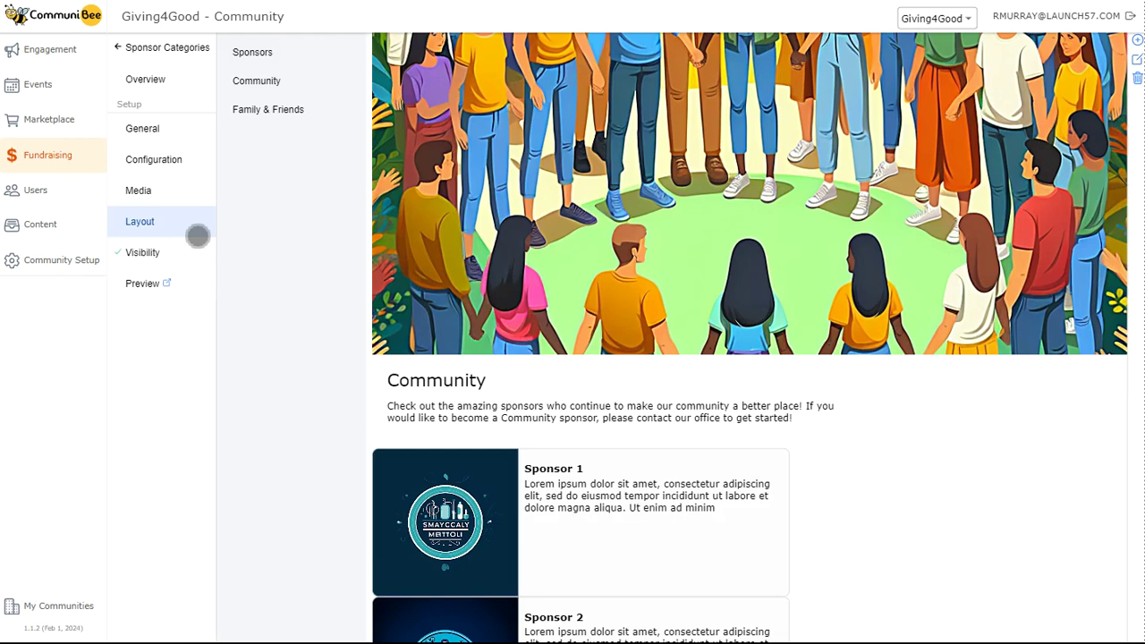
scroll(550, 342, "down", 3)
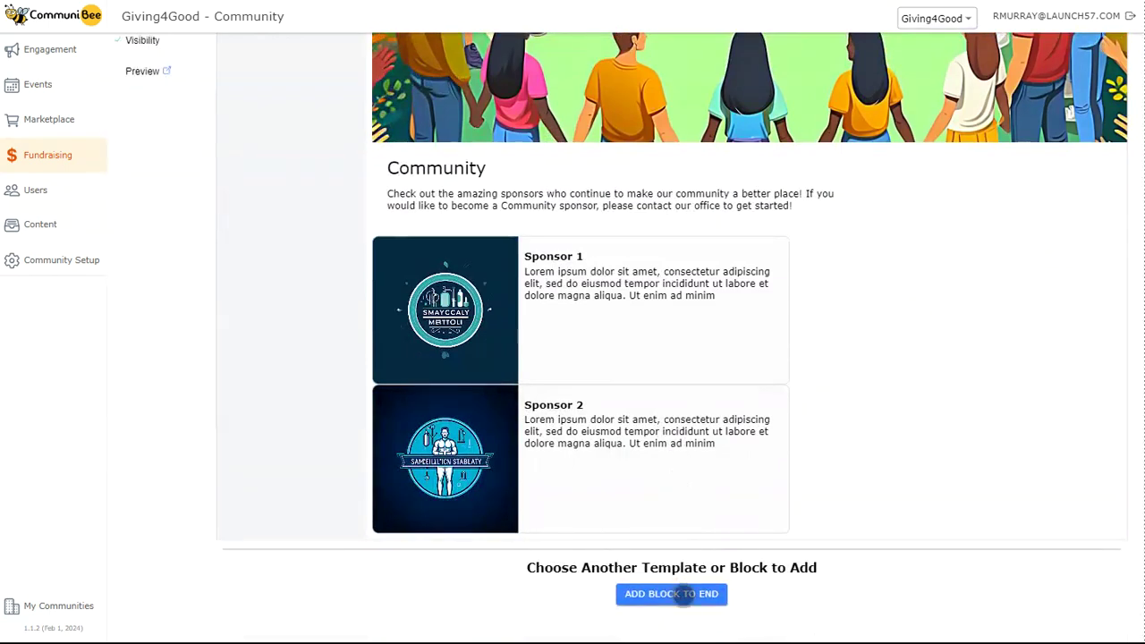
left_click(672, 594)
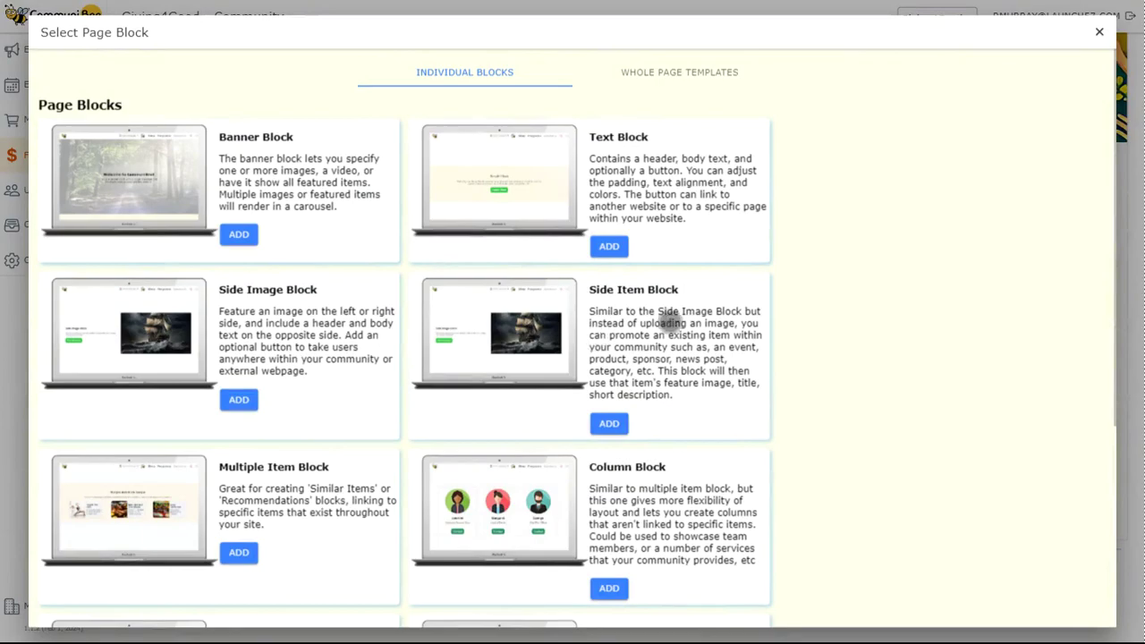
left_click(1099, 32)
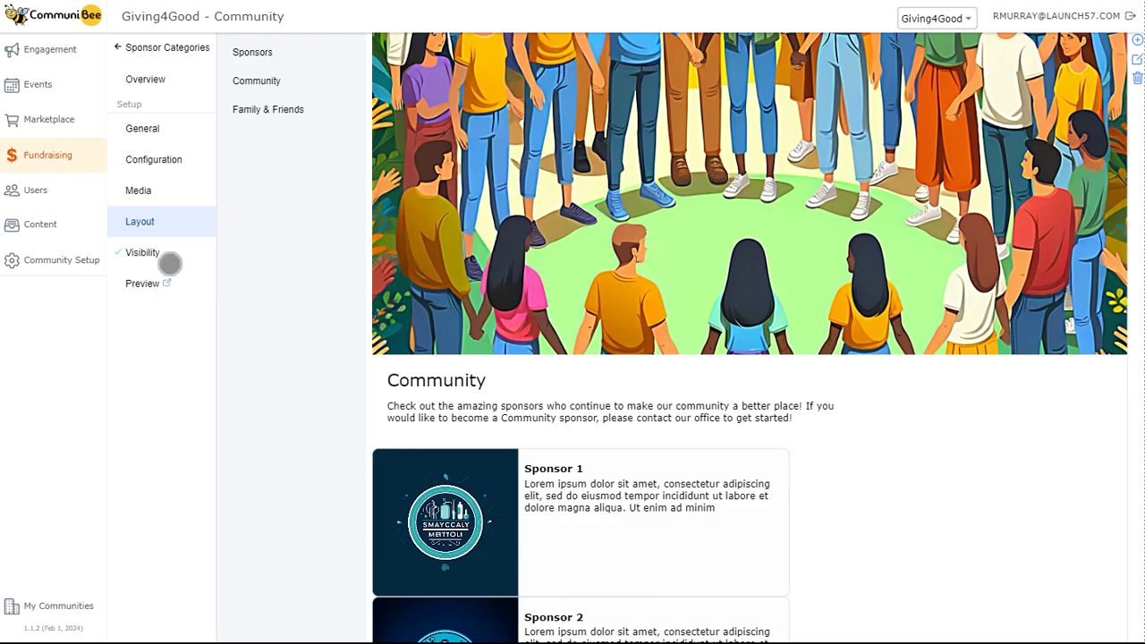
Step: Review the status options for the Community category, keep Live selected, and save the visibility settings
left_click(170, 260)
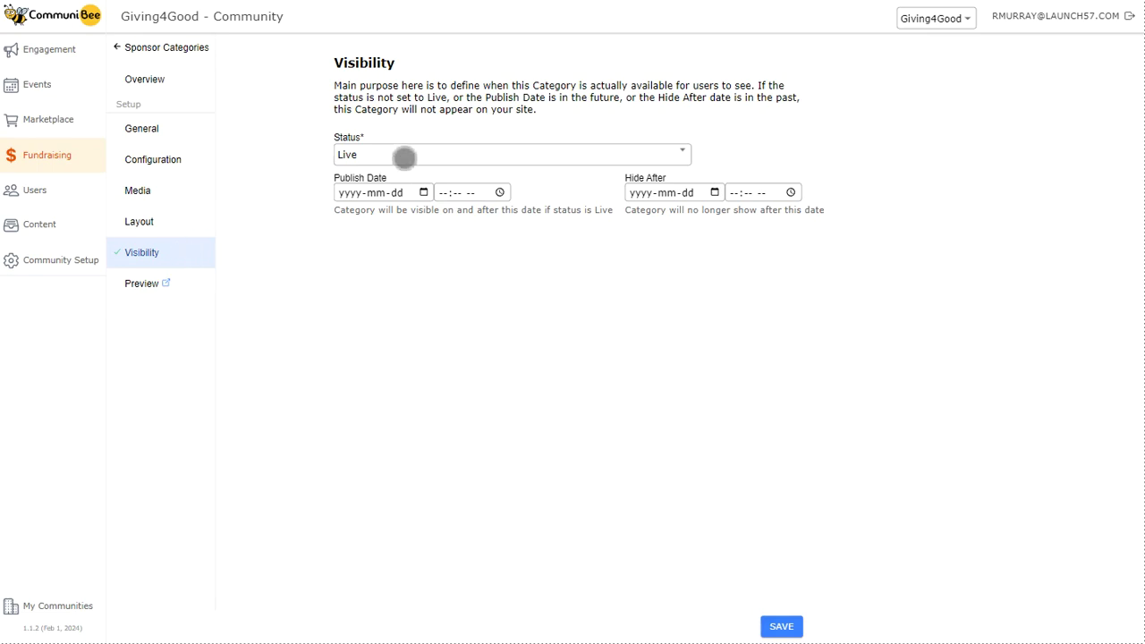
left_click(405, 157)
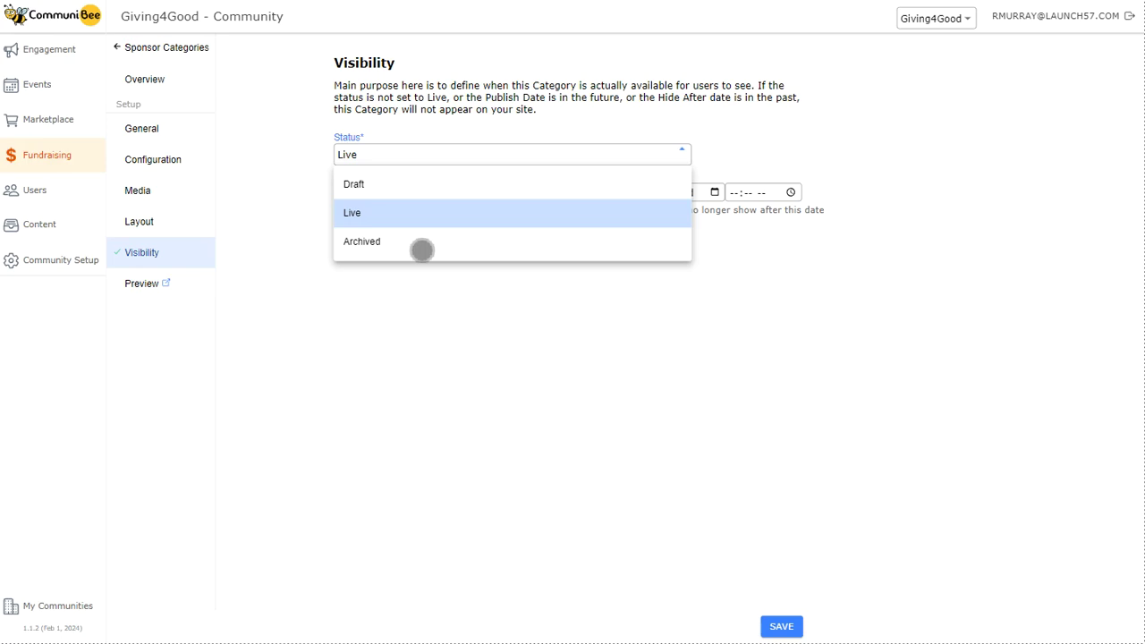
left_click(398, 150)
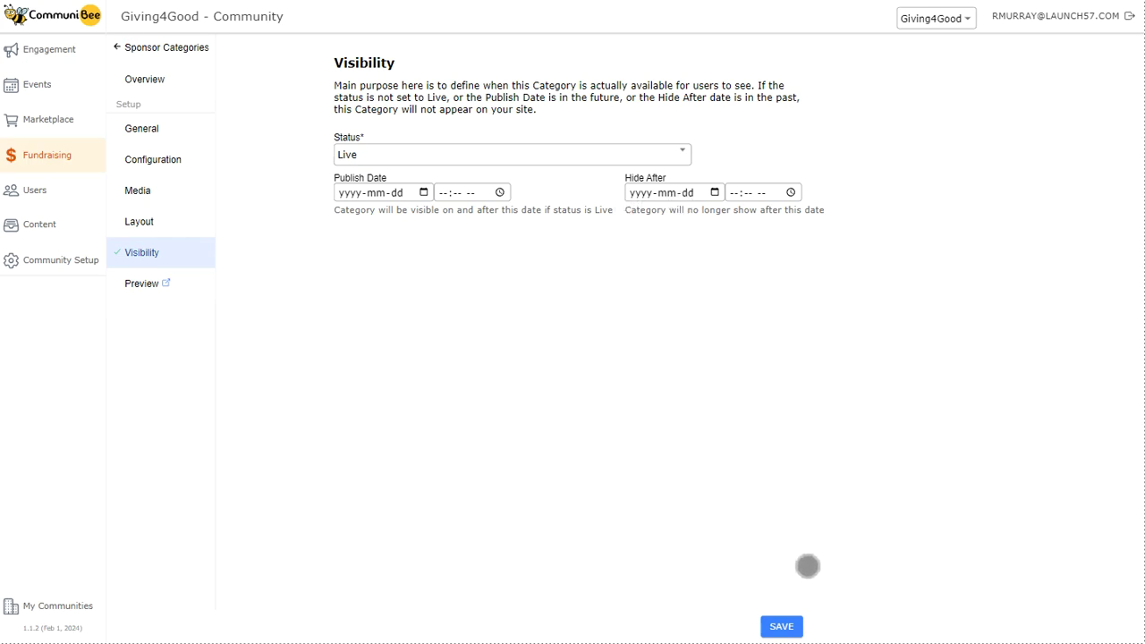
left_click(781, 626)
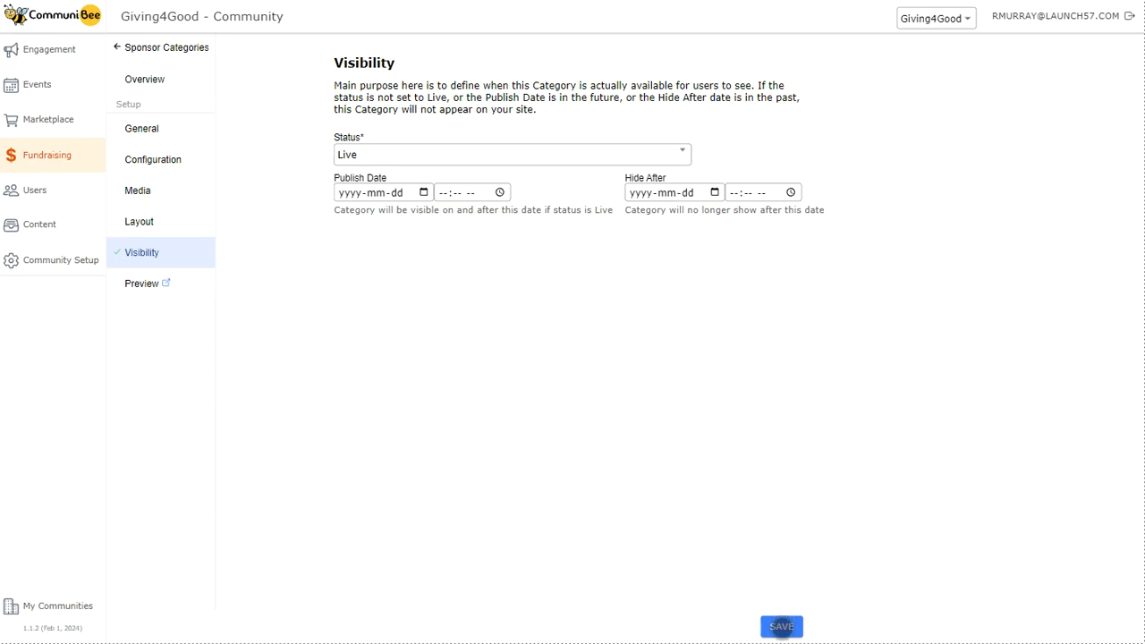